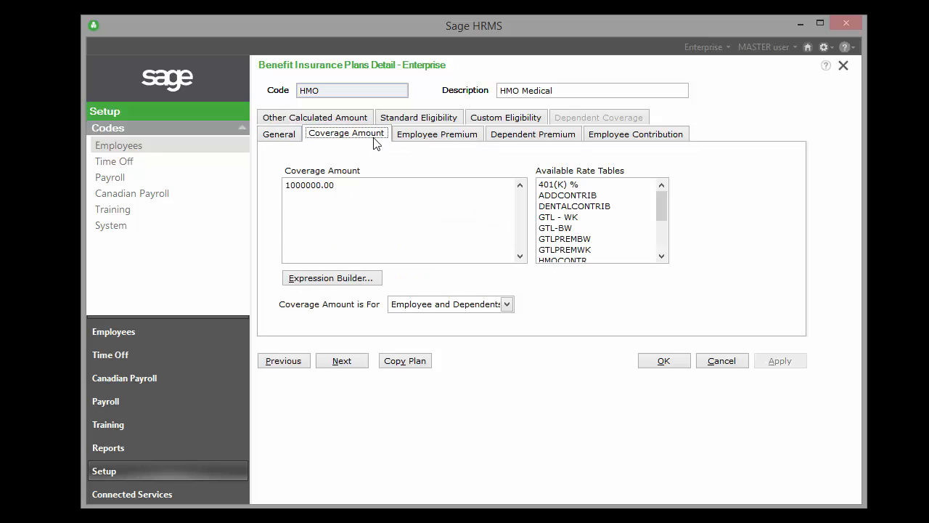
Set the HMO plan's monthly employee premium to 615
left_click(427, 142)
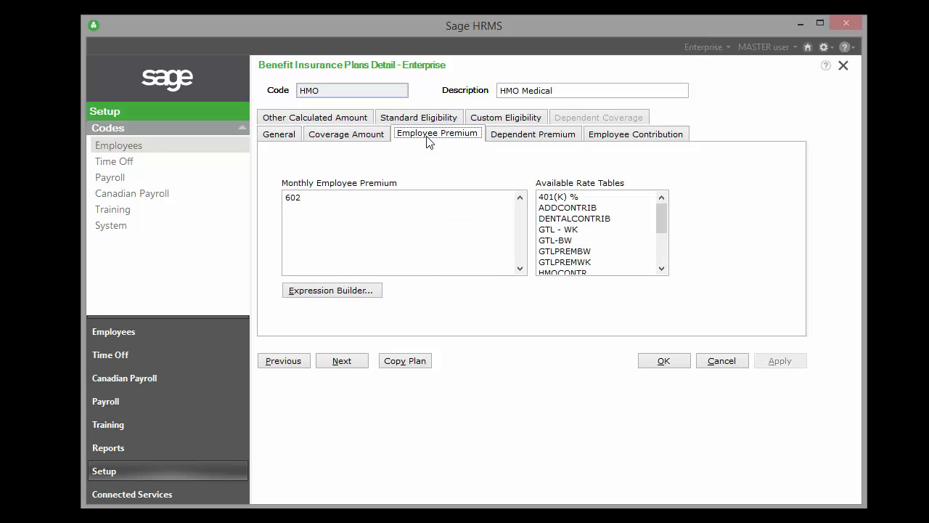
left_click_drag(311, 199, 284, 201)
type("615")
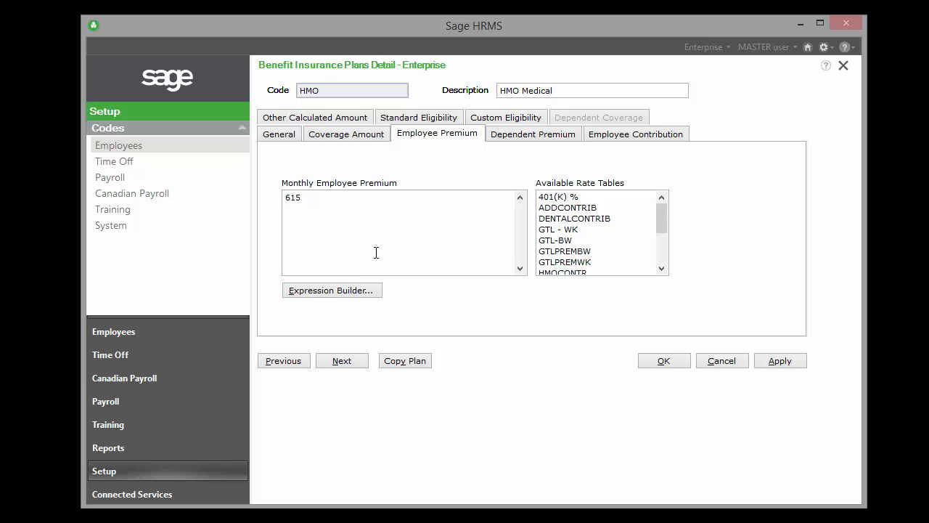
Check the HMO plan's dependent premium and employee contribution, and save the plan with a benefit history record giving the reason "New Rates 2017"
left_click(529, 135)
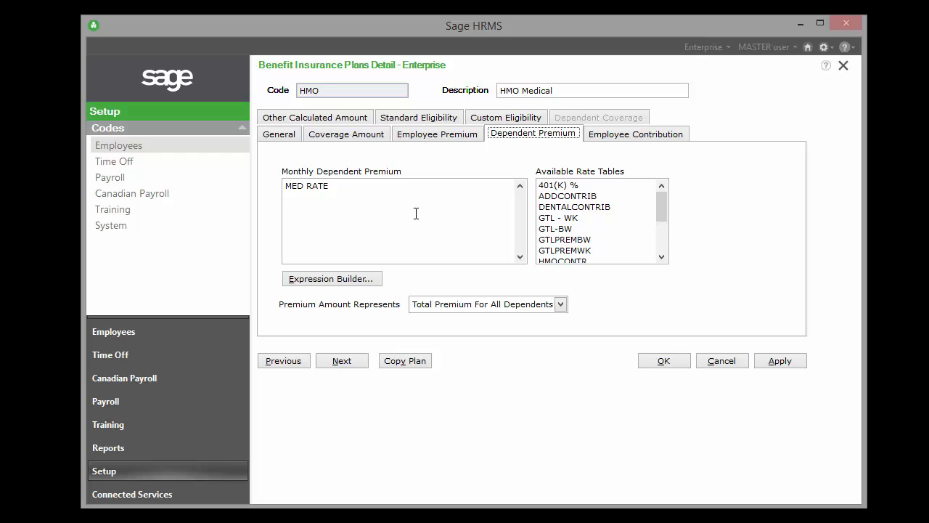
left_click(637, 134)
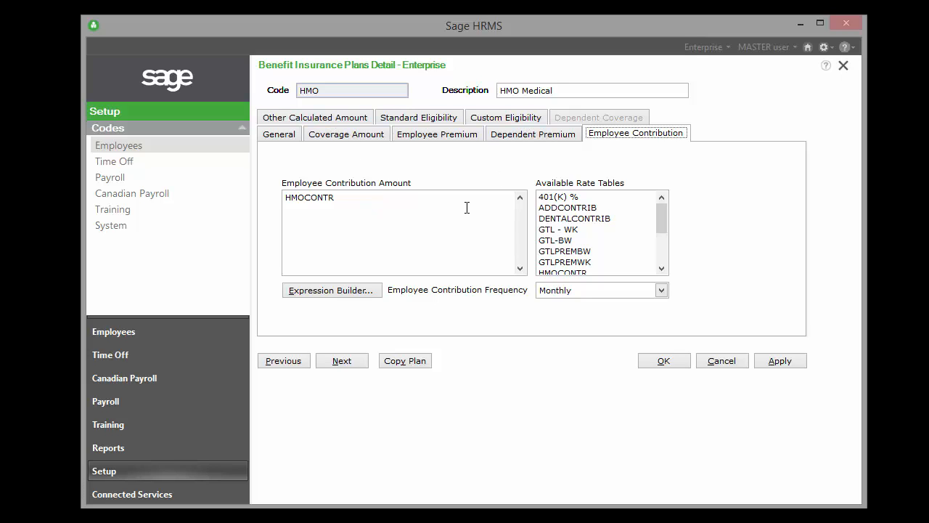
left_click(664, 362)
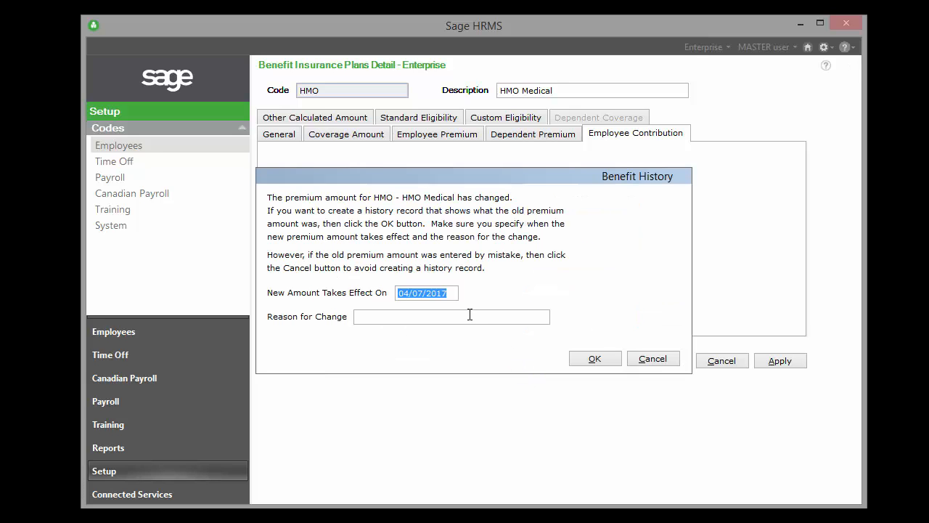
left_click(444, 315)
type("New R")
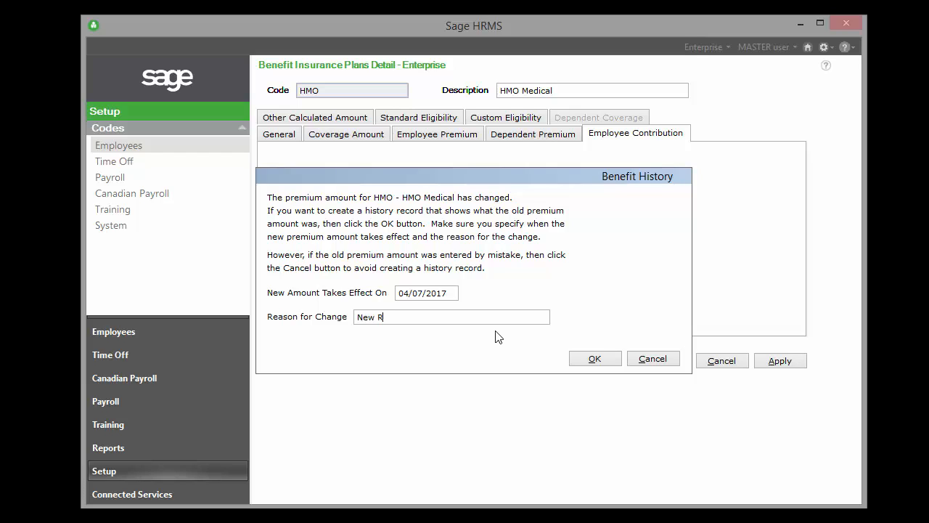
type("ates 2017")
left_click(608, 358)
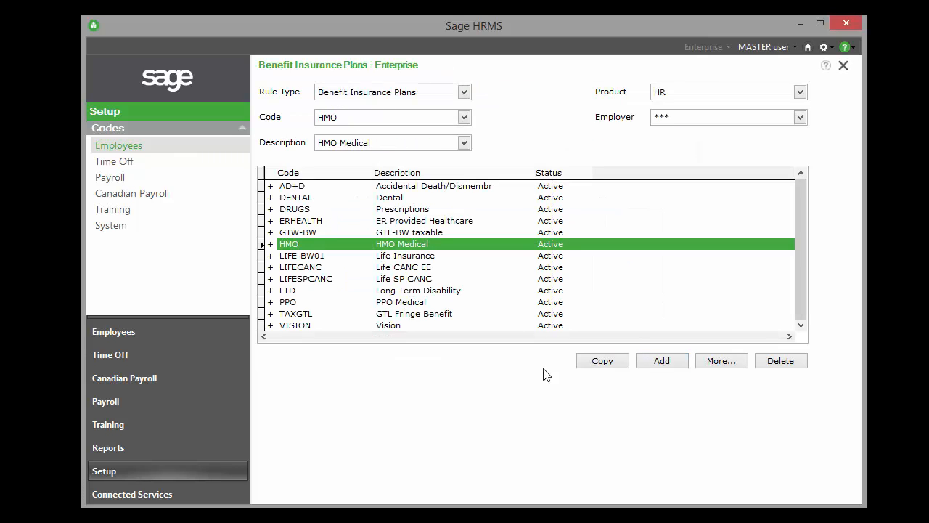
Switch the rule type to Benefit Rate Table Setup and open the rate table of the MED RATE code
left_click(464, 93)
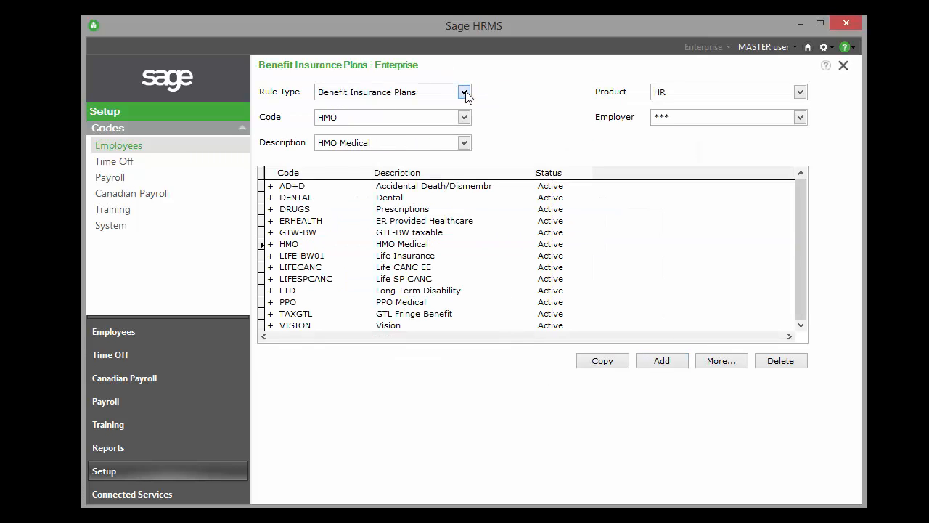
left_click(396, 118)
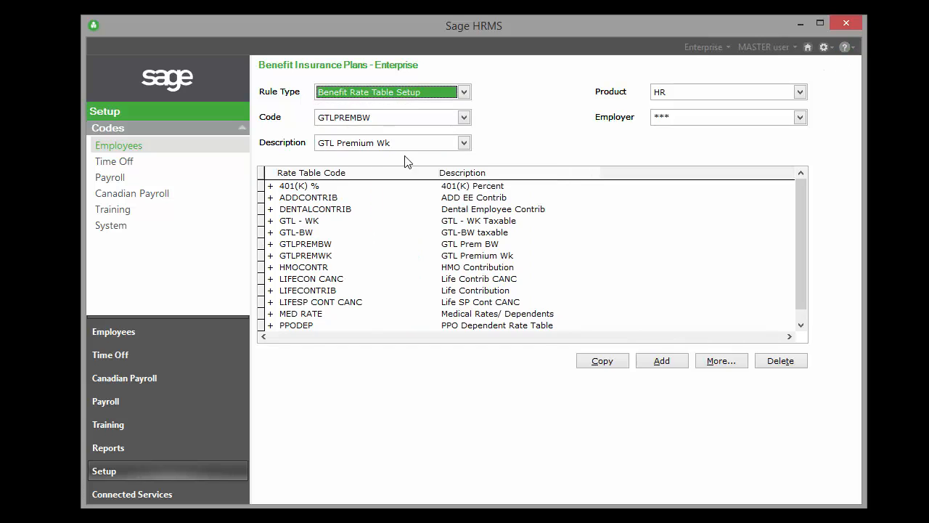
double_click(273, 316)
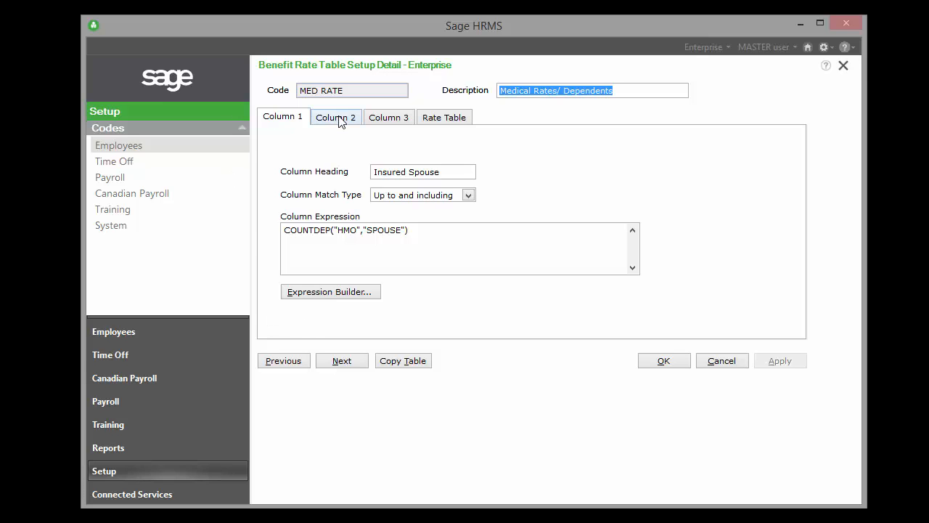
left_click(442, 118)
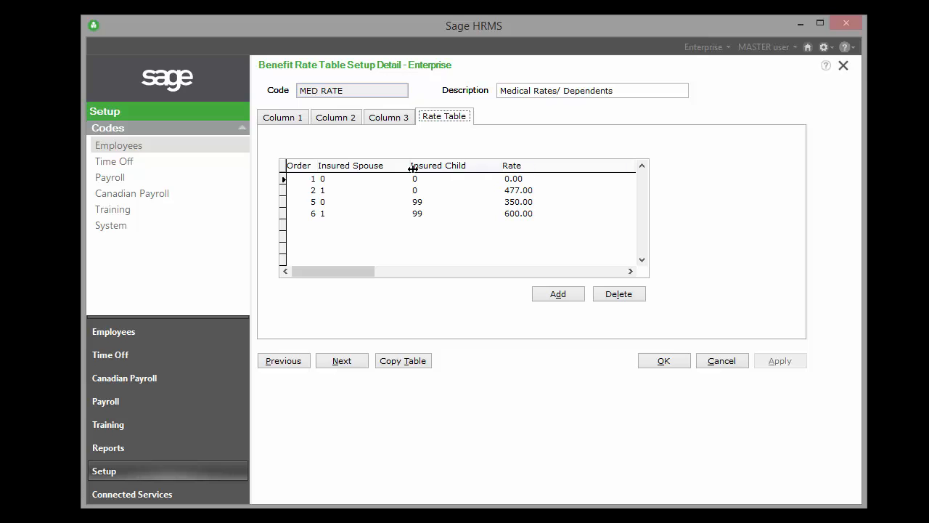
Narrow the Insured Spouse and Insured Child columns of the MED RATE rate table to fit their headings
left_click_drag(410, 167, 389, 167)
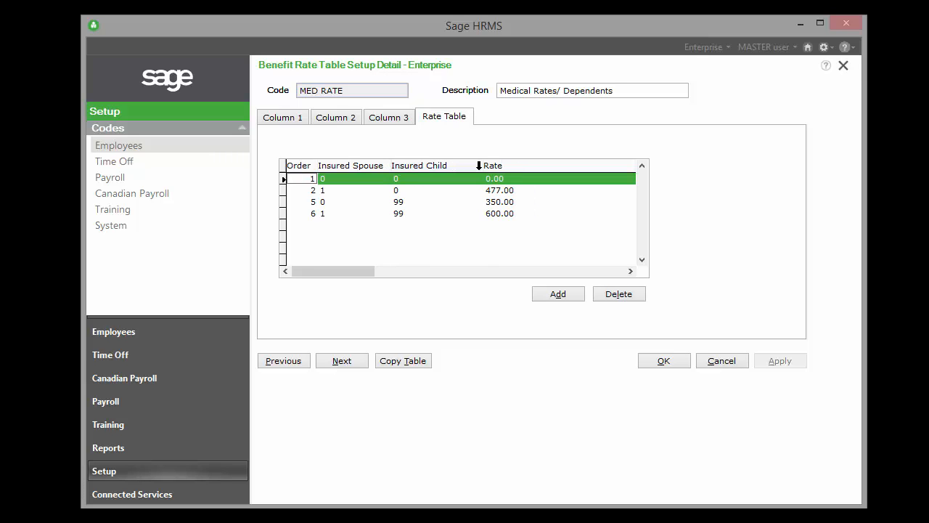
left_click_drag(479, 166, 446, 166)
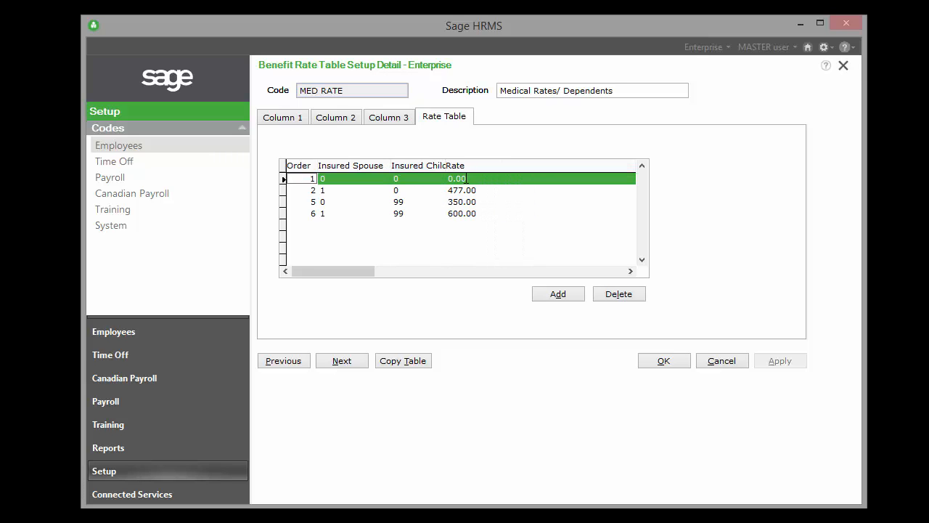
left_click(466, 179)
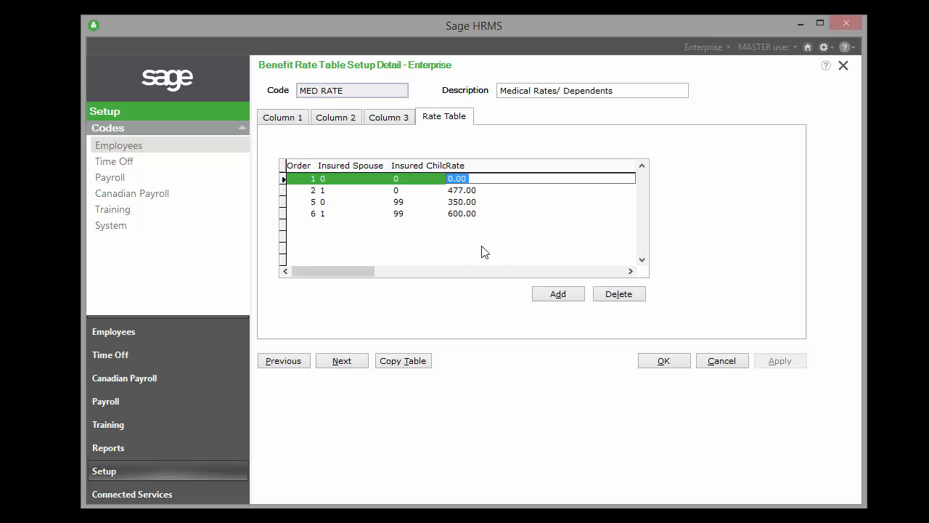
left_click_drag(446, 166, 452, 166)
Set the MED RATE rates for orders 2, 5 and 6 to 487.00, 360.00 and 620.00, and save without updating the employee benefit file
left_click(492, 188)
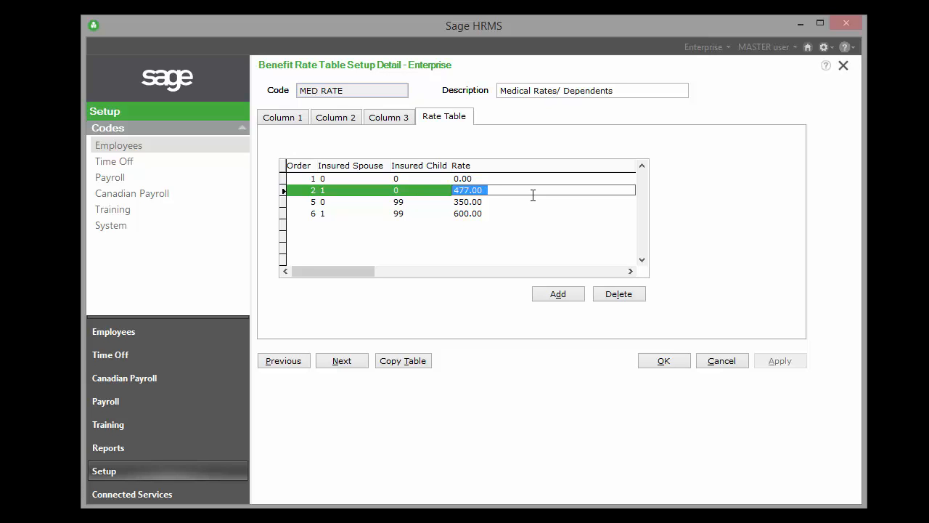
type("48")
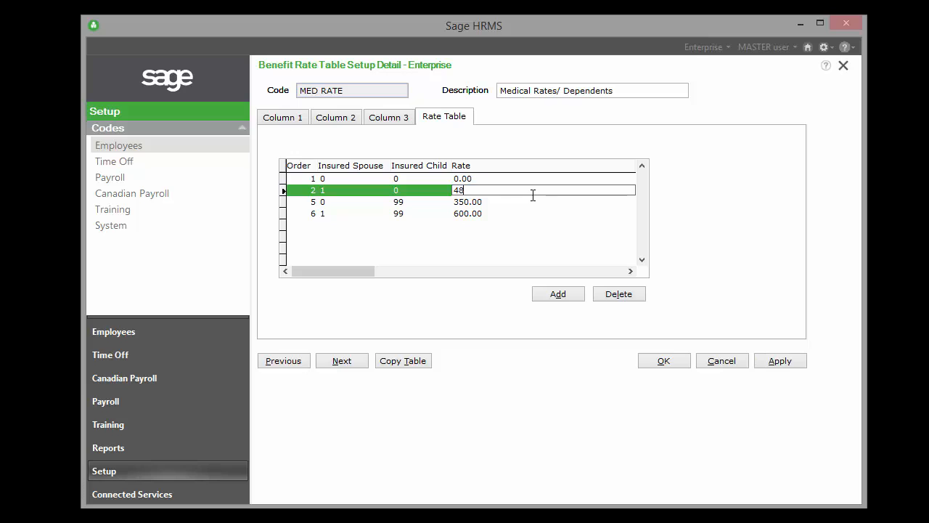
left_click(489, 201)
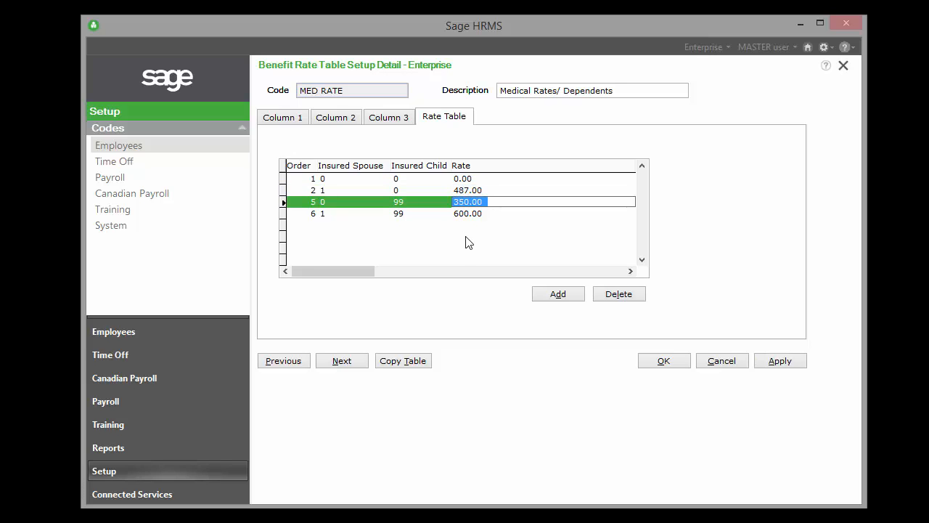
type("360.00")
left_click(493, 213)
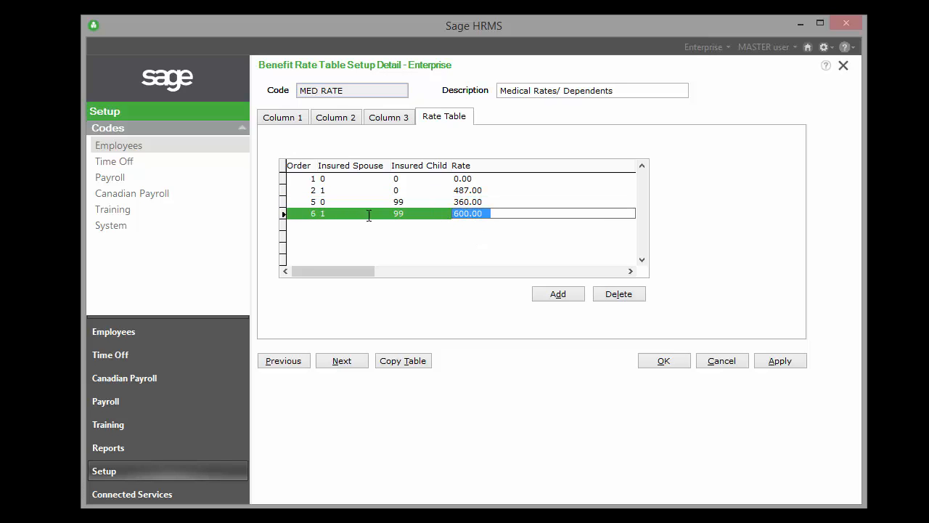
type("620.00")
left_click(434, 178)
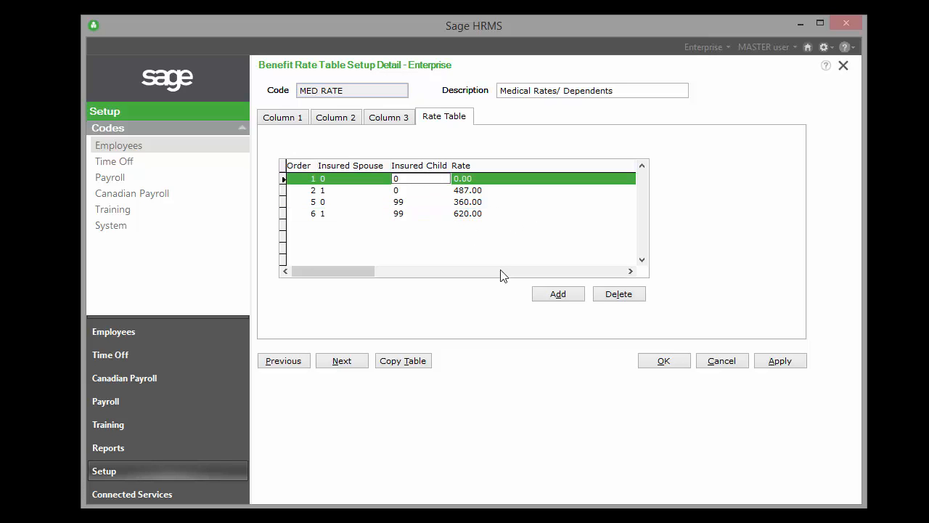
left_click(671, 368)
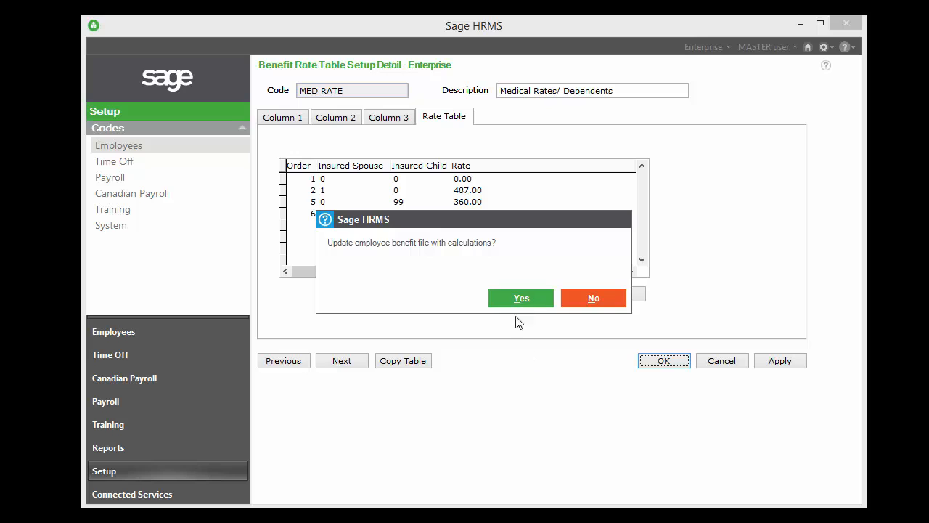
left_click(594, 299)
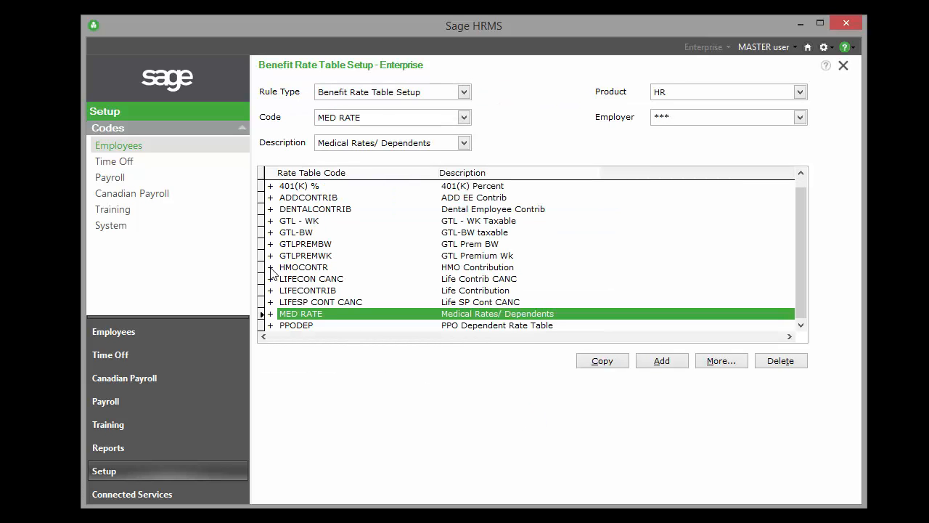
Open the rate table of the HMOCONTR code
double_click(270, 268)
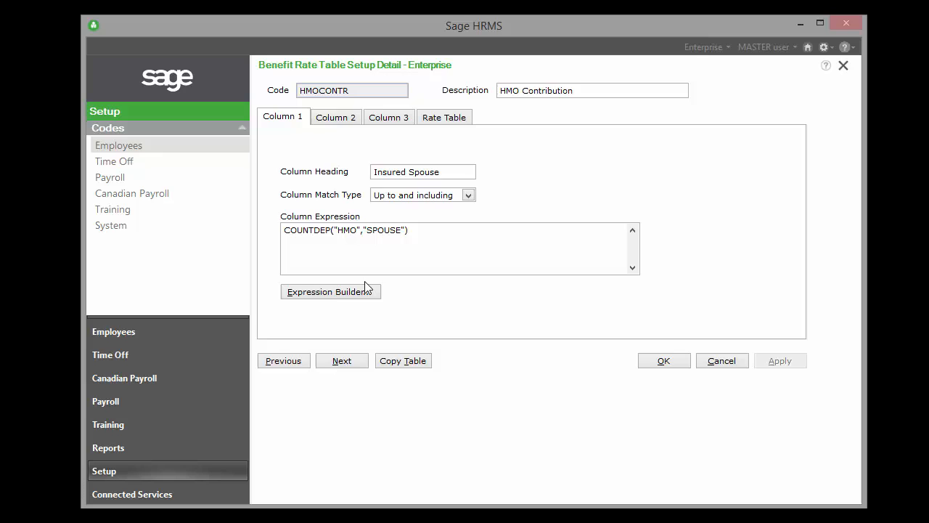
left_click(339, 120)
left_click(451, 117)
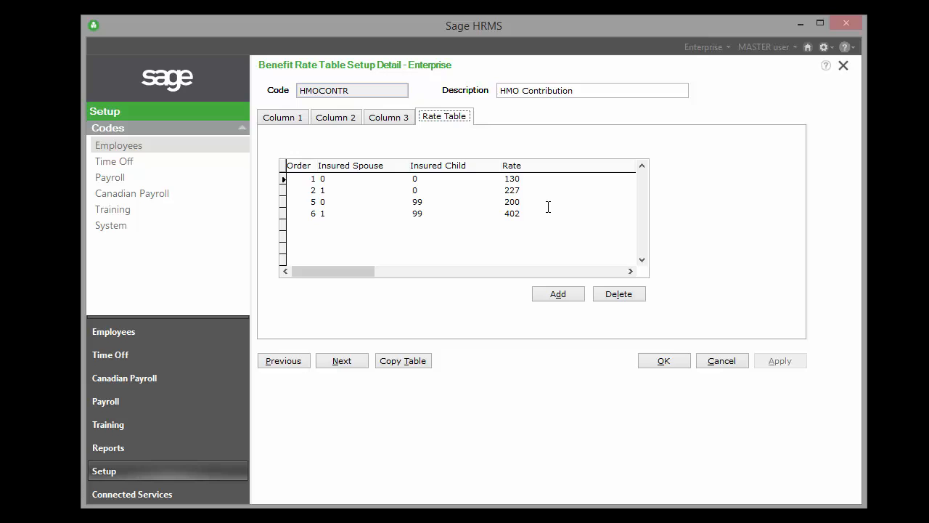
Set the HMOCONTR rates for orders 1, 2, 5 and 6 to 135, 232, 205 and 410
left_click(519, 180)
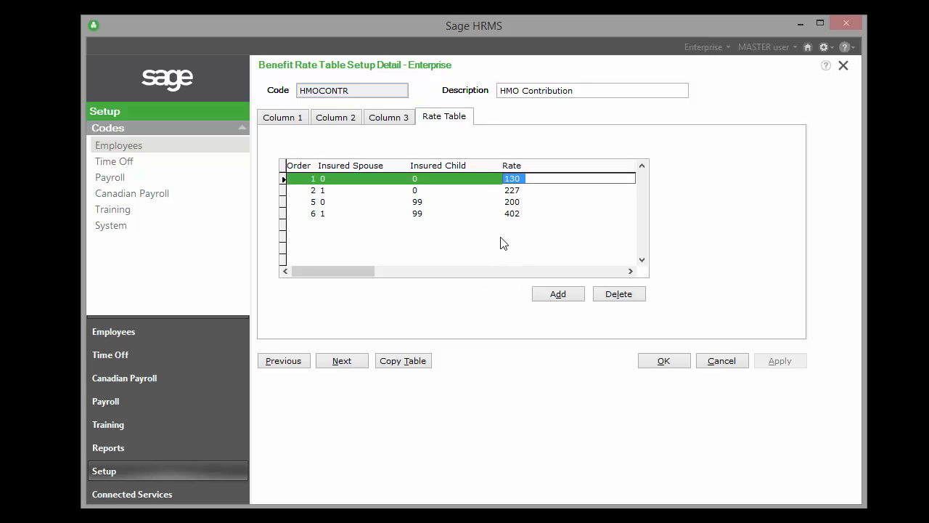
type("135")
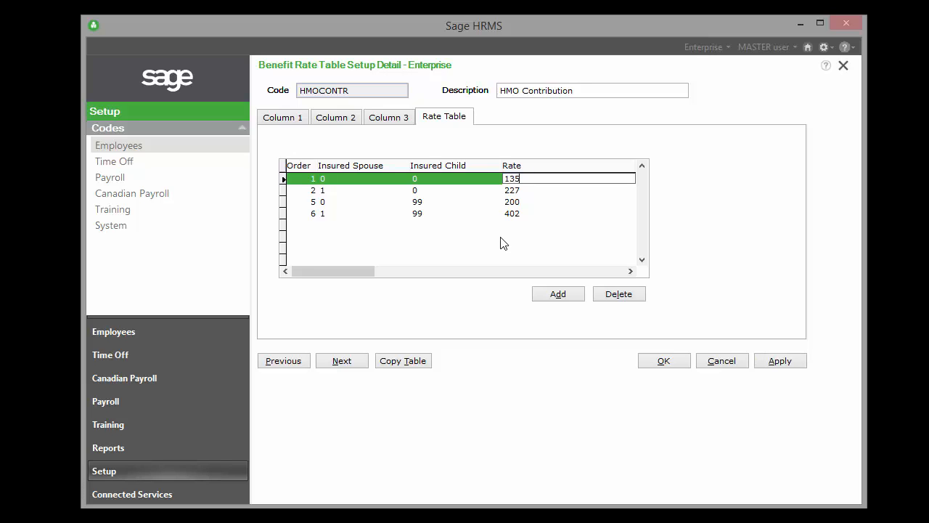
left_click(516, 191)
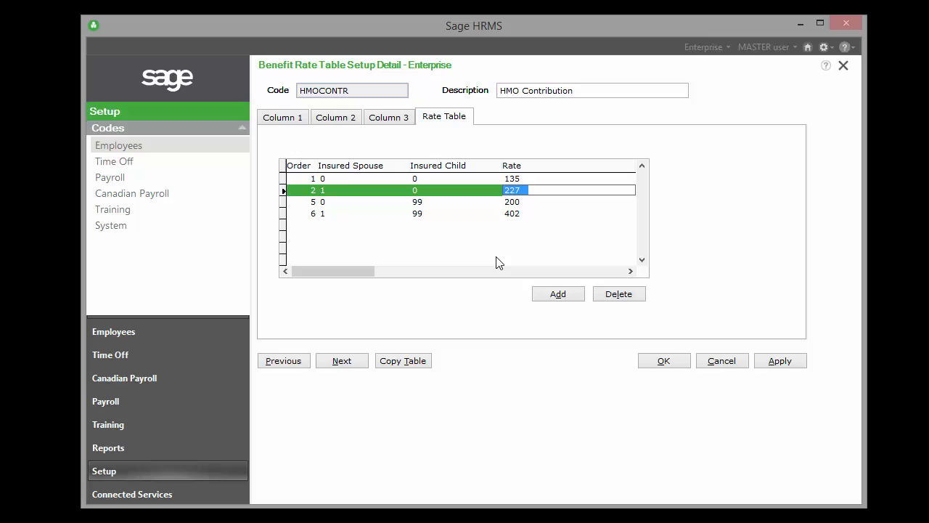
type("232")
left_click(515, 206)
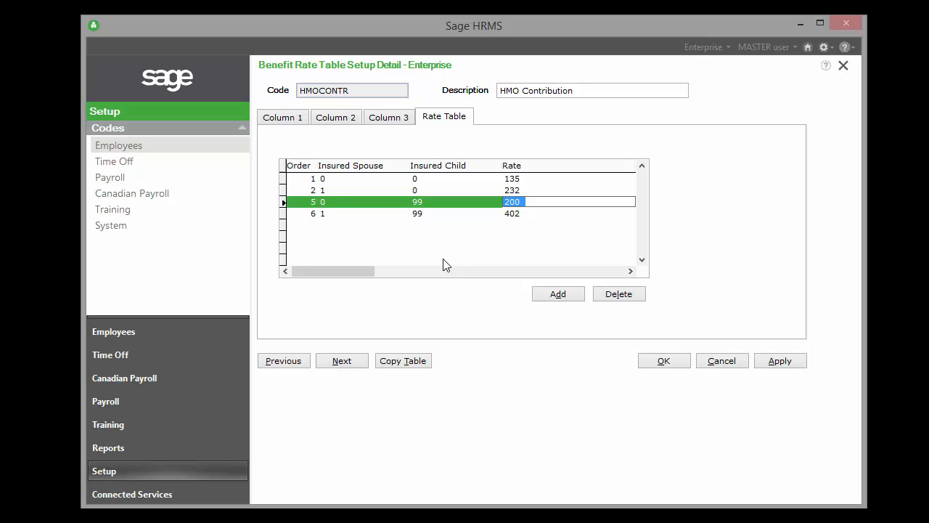
type("205")
left_click(522, 212)
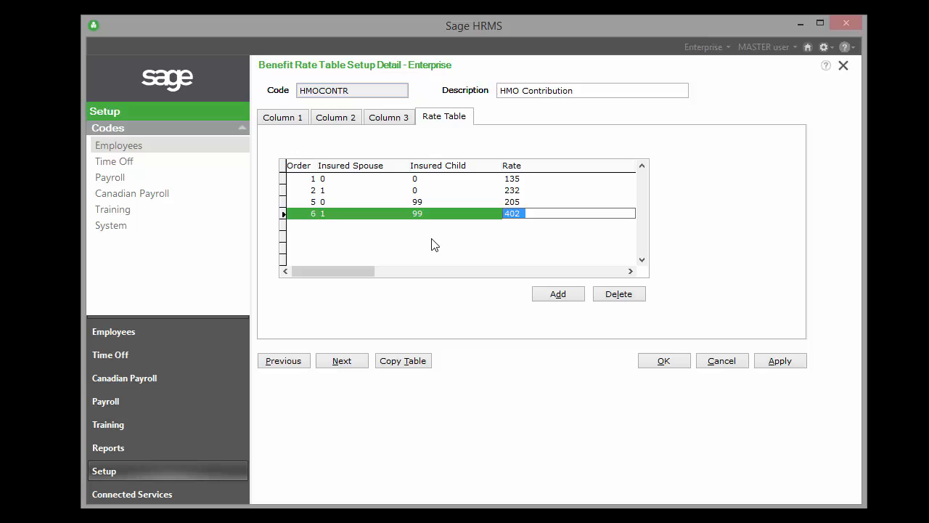
type("410")
Save the HMO contribution table, update the employee benefit file with calculations, and record "New Rates 2017" as the benefit history reason
left_click(668, 364)
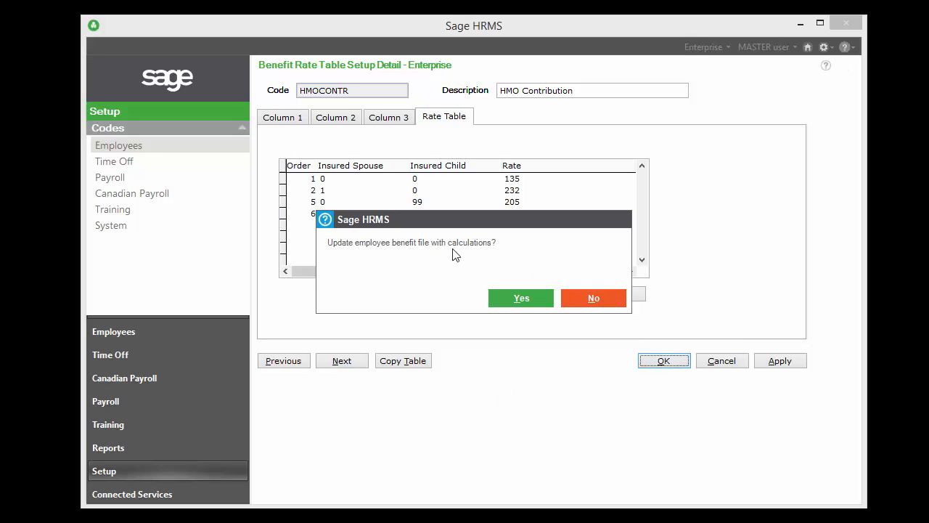
left_click(512, 302)
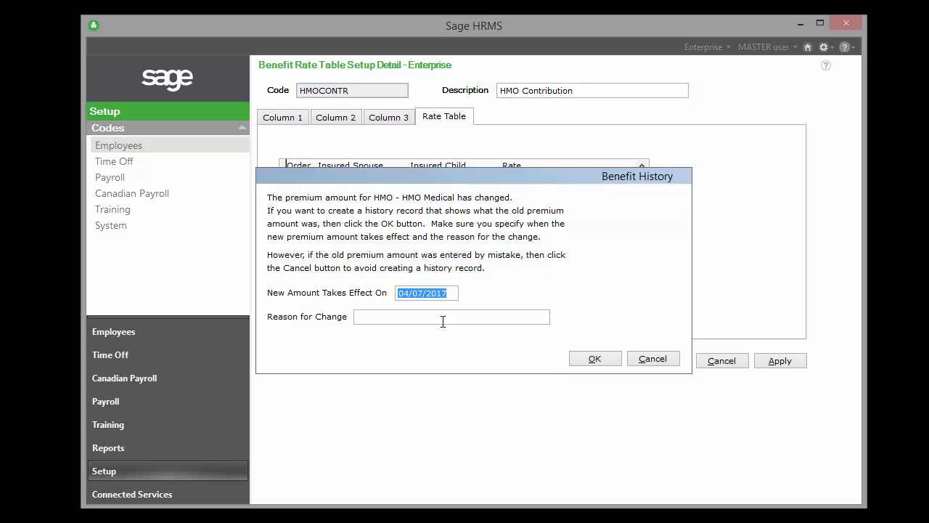
left_click(441, 316)
type("New Ra")
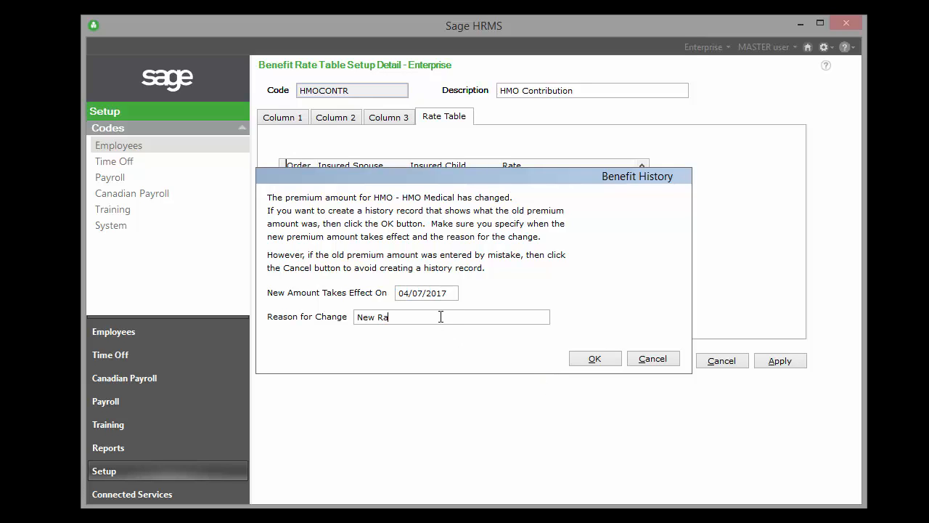
type("tes 2017")
left_click(616, 363)
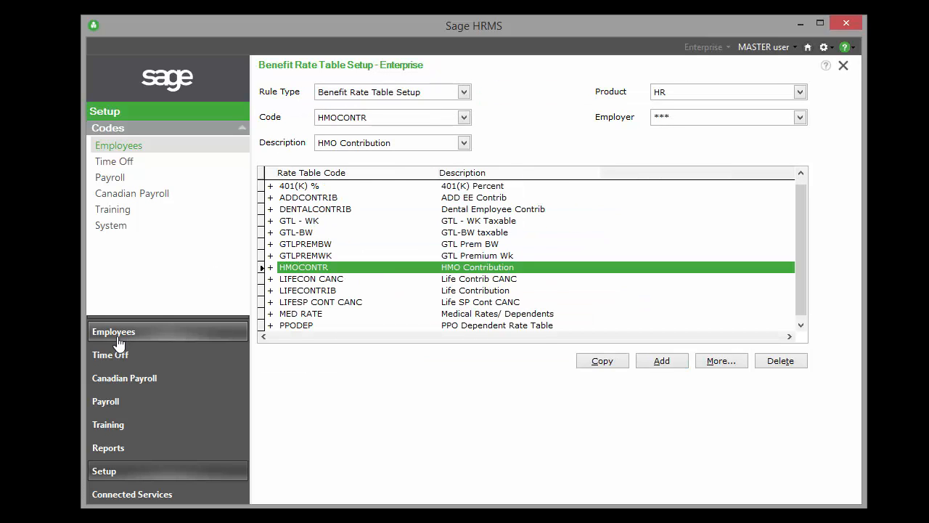
Open the insurance benefits of the hourly Sales Rep II employee to check the updated HMO amounts
left_click(117, 338)
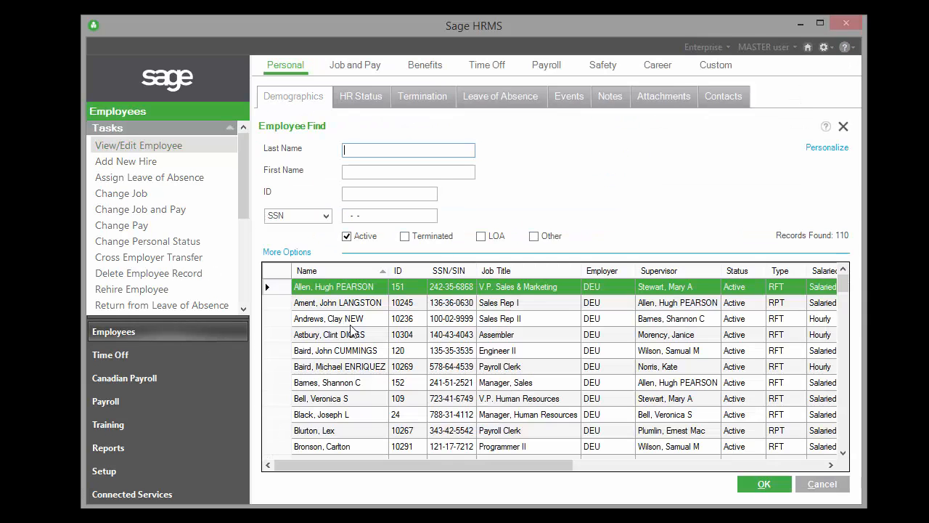
double_click(348, 319)
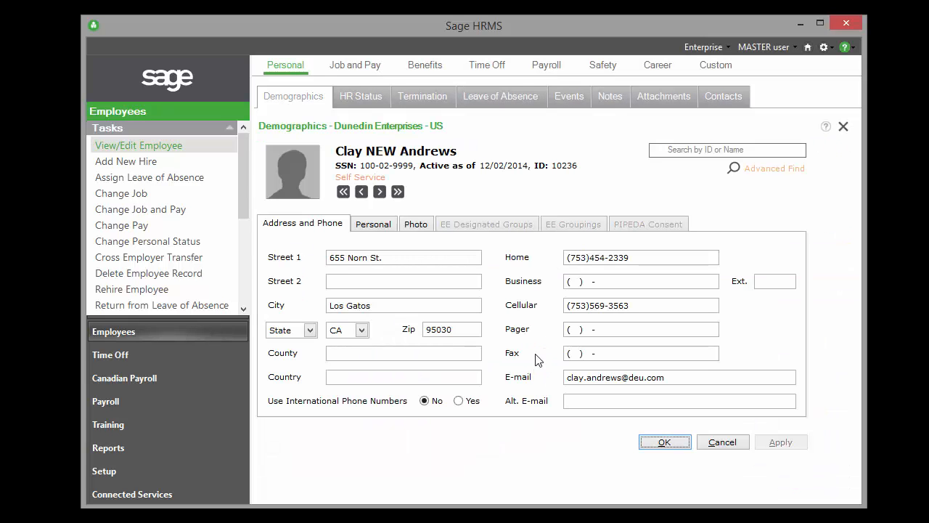
left_click(416, 67)
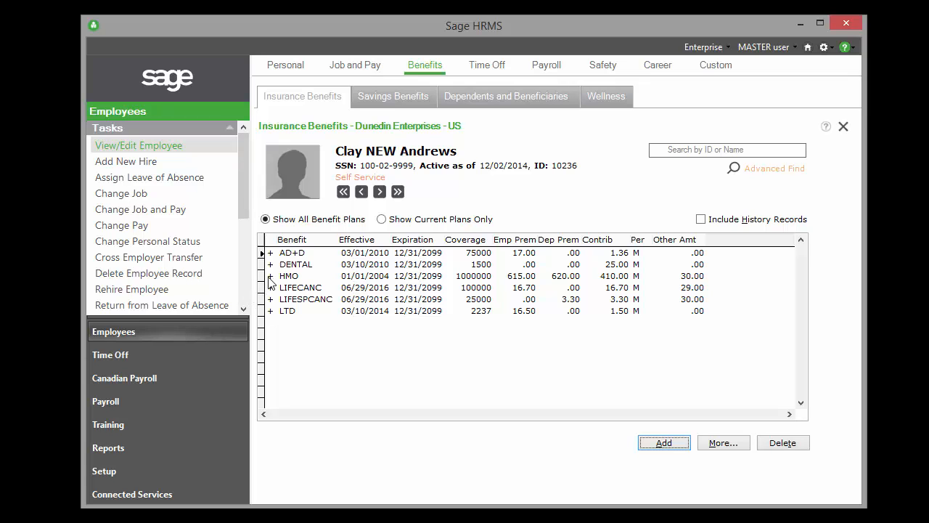
Check the costs and coverage and the covered dependents of this employee's HMO benefit, and close it without changes
left_click(272, 281)
double_click(272, 281)
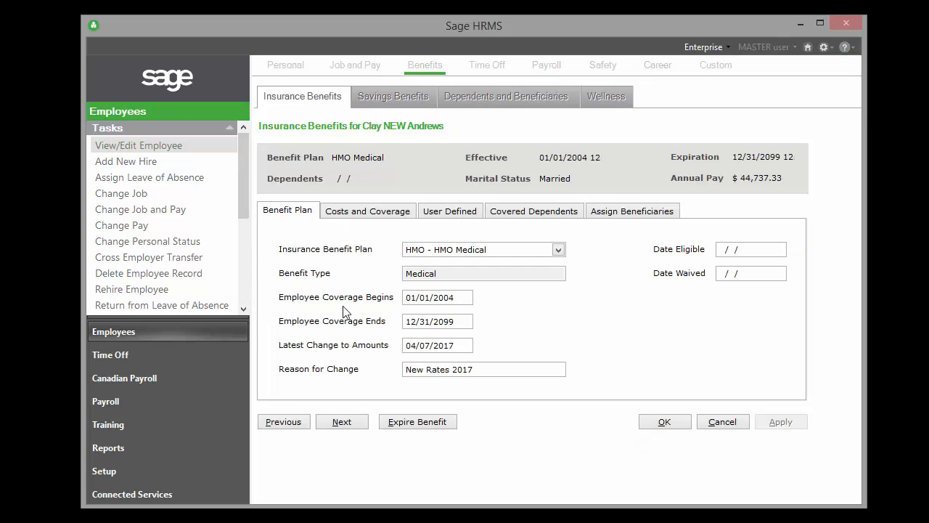
left_click(361, 212)
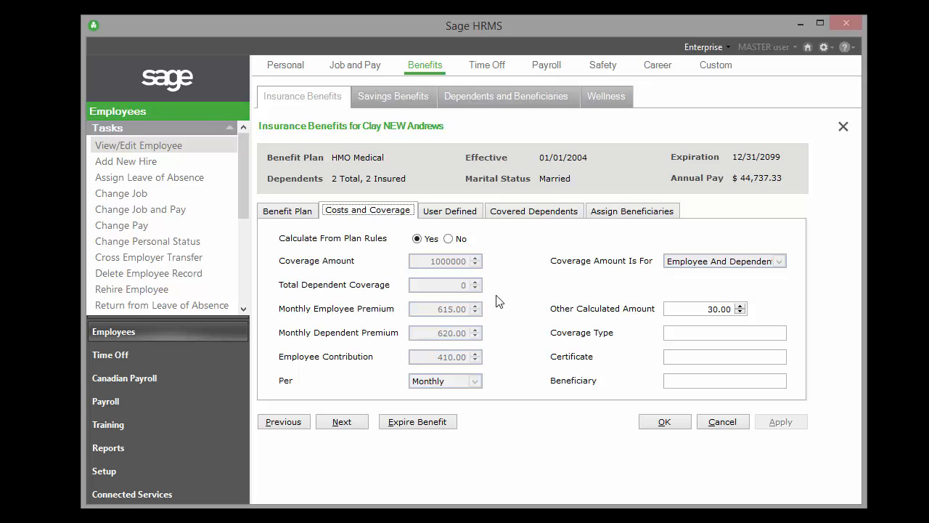
left_click(512, 212)
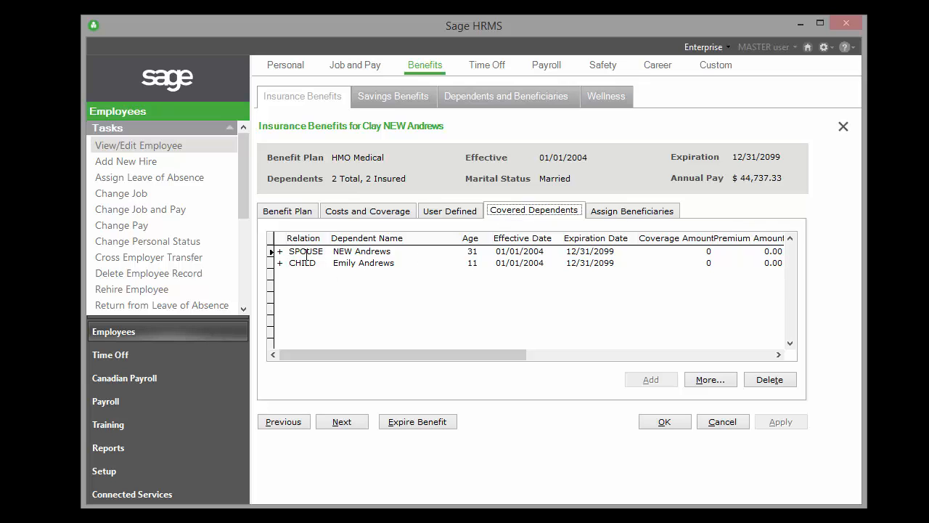
left_click(708, 424)
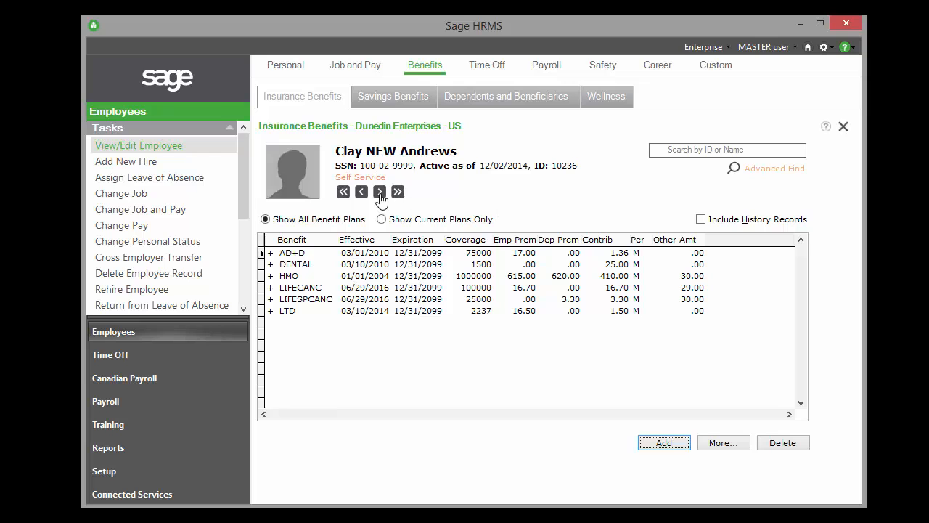
Advance two employee records and open the HMO benefit of that employee
left_click(380, 192)
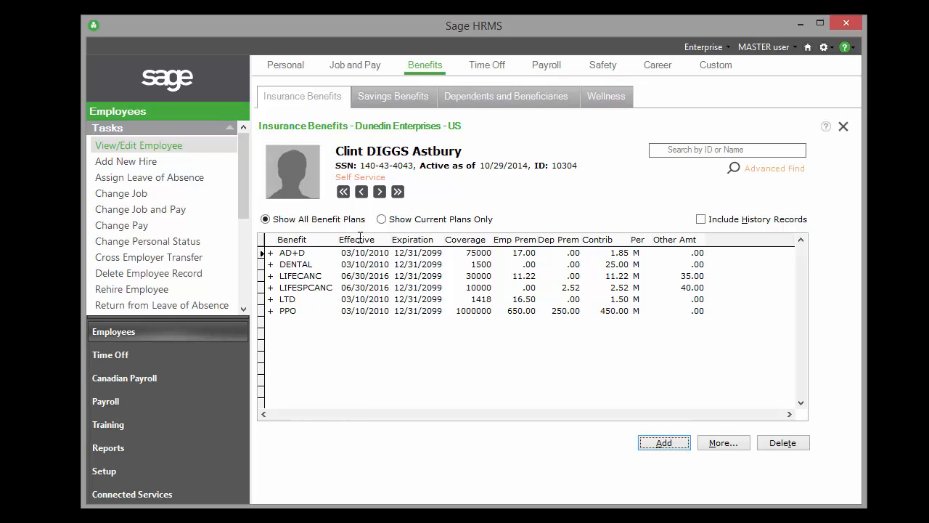
left_click(380, 192)
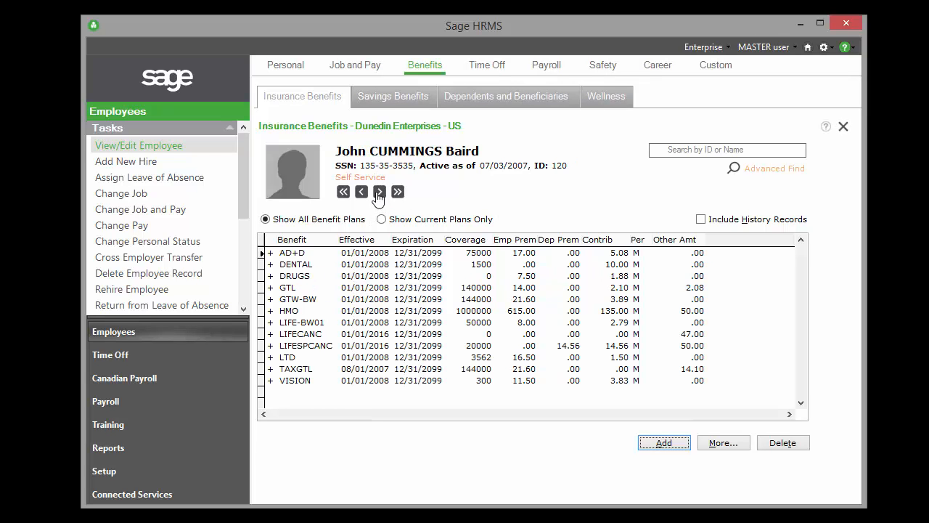
left_click(269, 312)
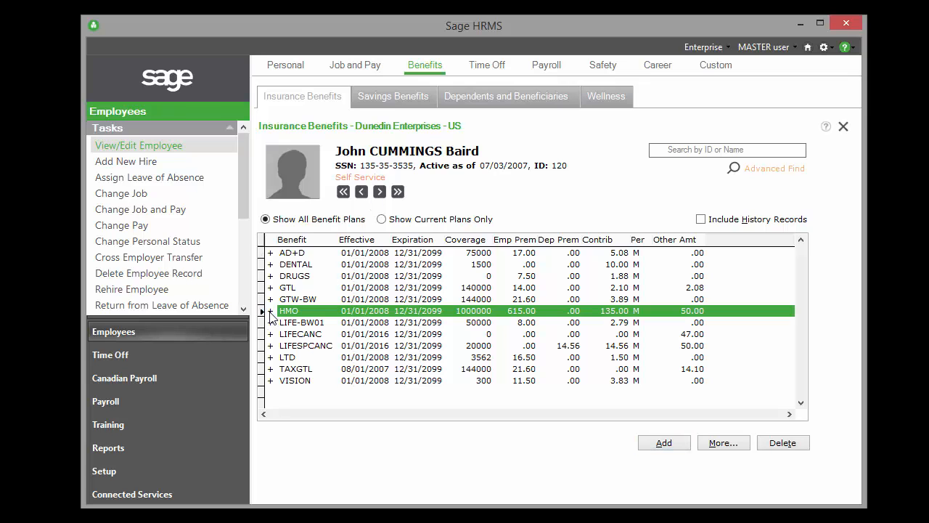
double_click(269, 312)
Compare the HMO benefit's covered dependents with its premium and contribution amounts, and return to the employee's insurance benefits list
left_click(357, 212)
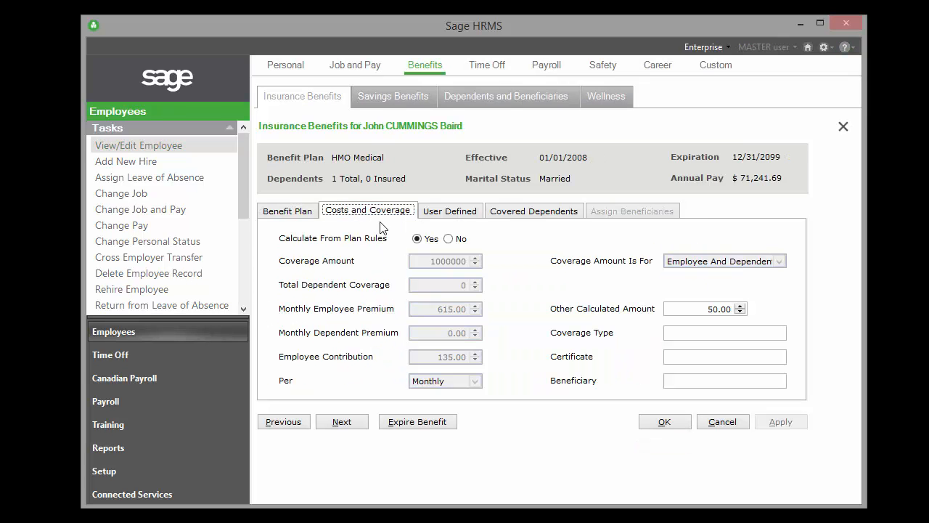
left_click(501, 212)
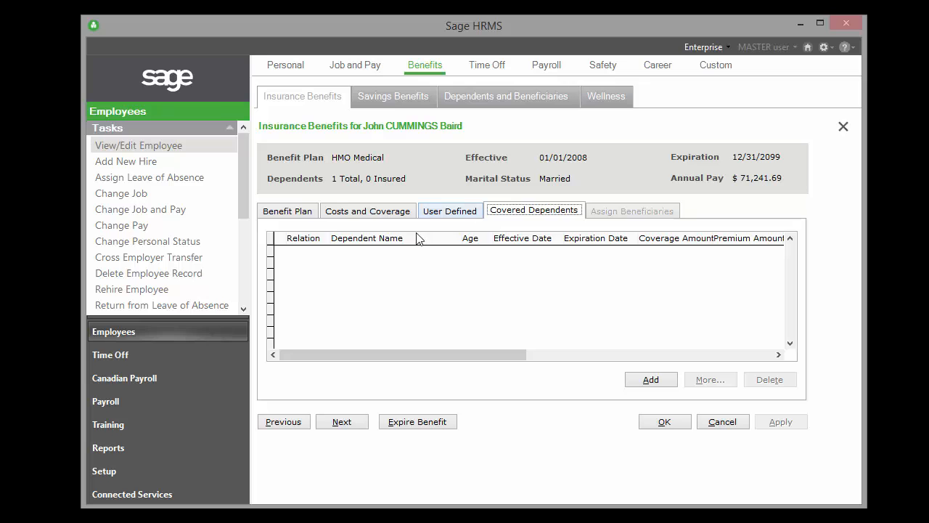
left_click(378, 214)
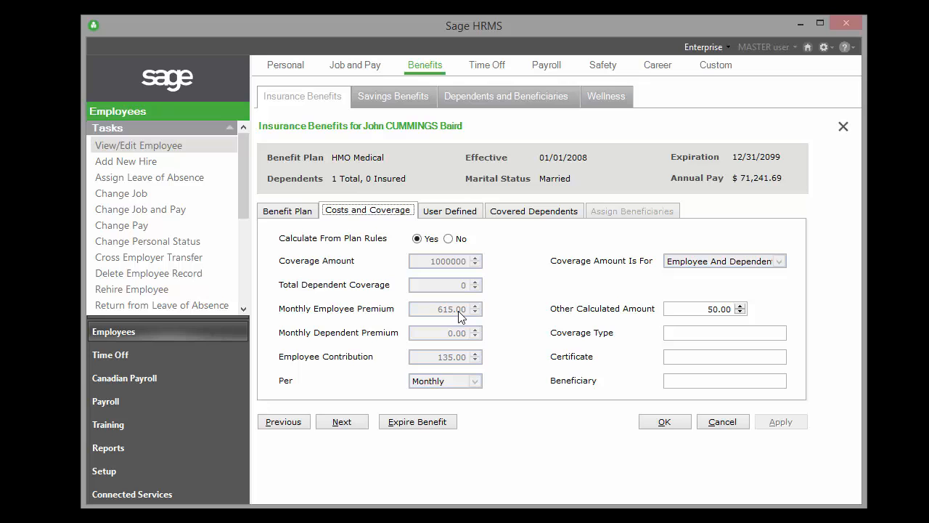
left_click(671, 425)
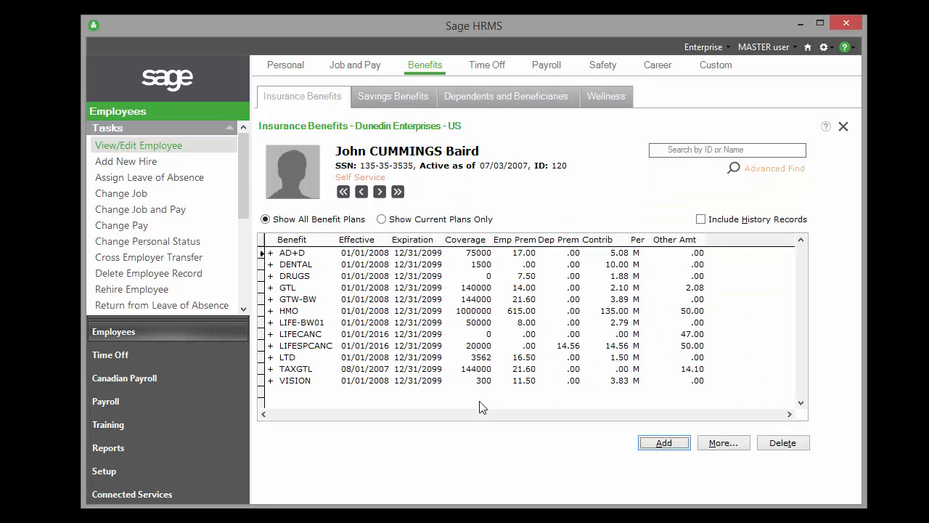